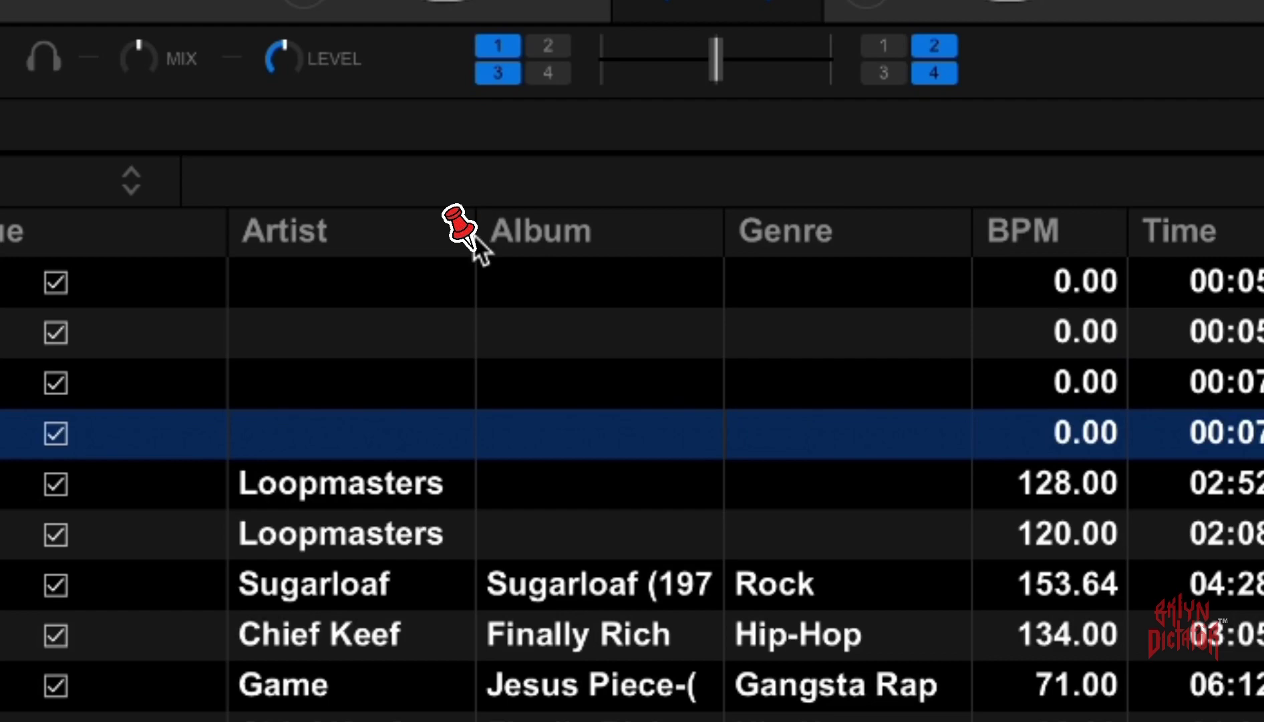
- Enable the Color column in the track list and move it right after Artist
right_click(475, 237)
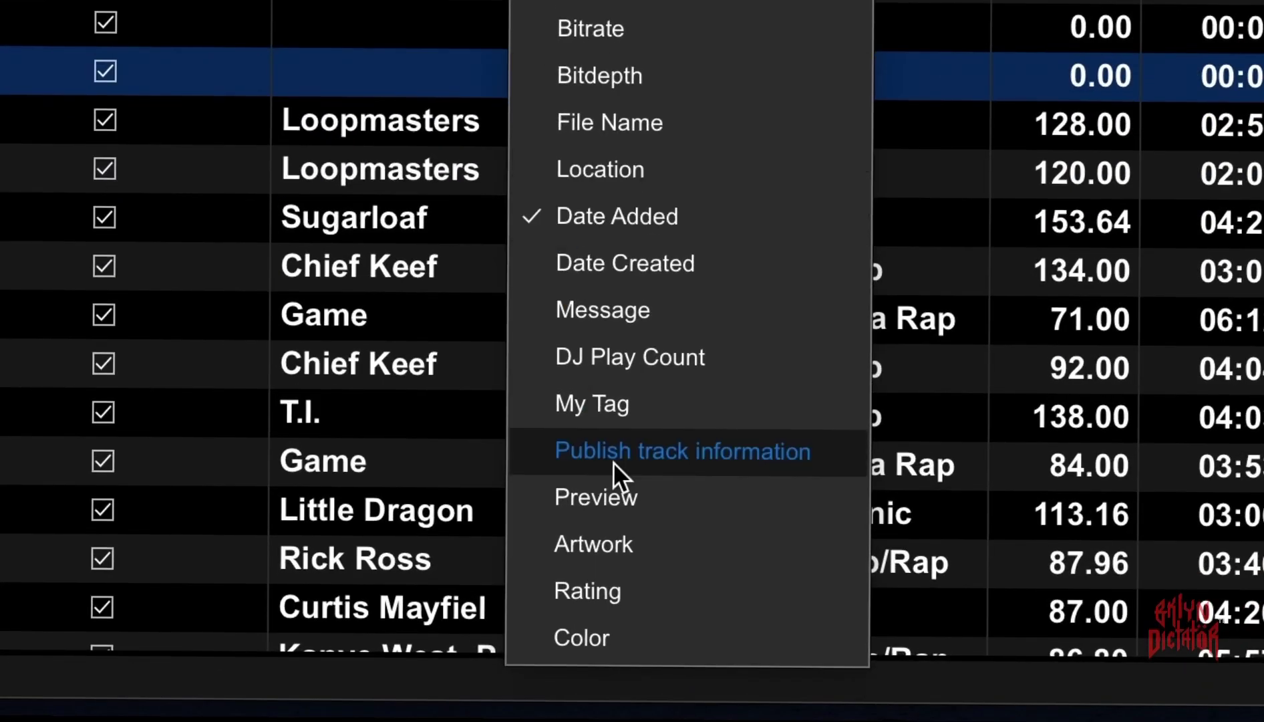
left_click(616, 634)
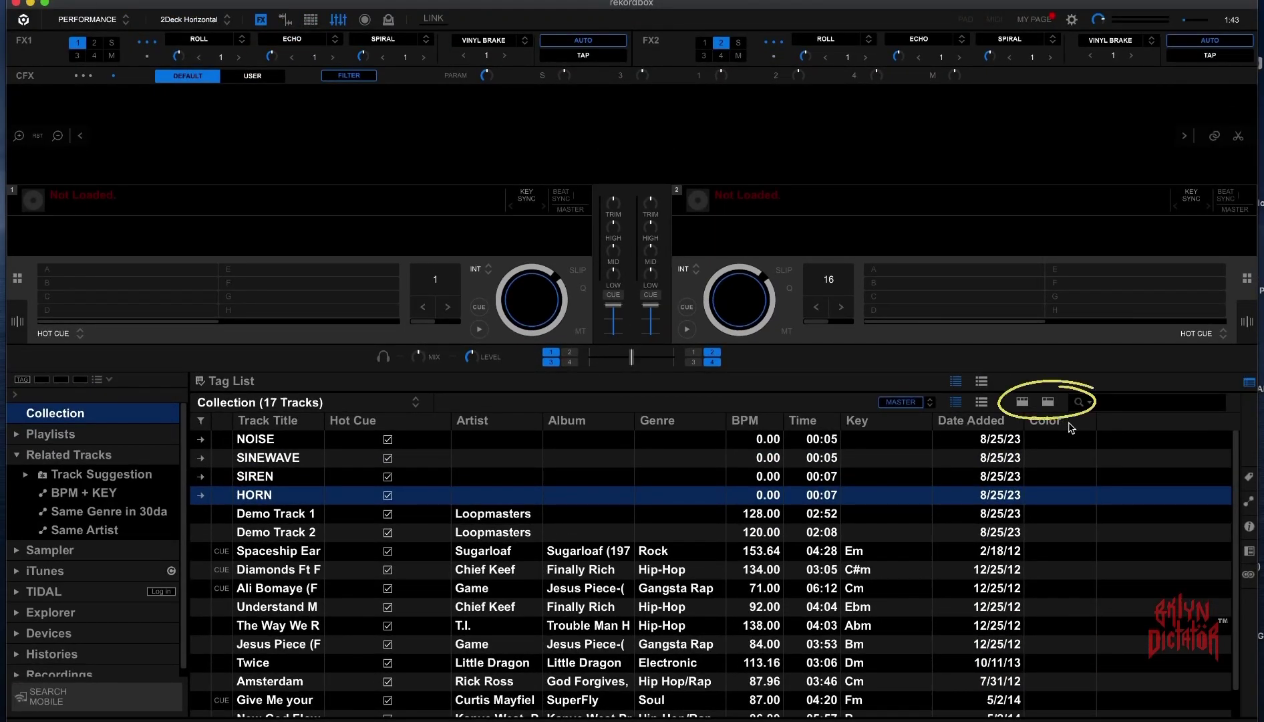
left_click_drag(1070, 427, 587, 422)
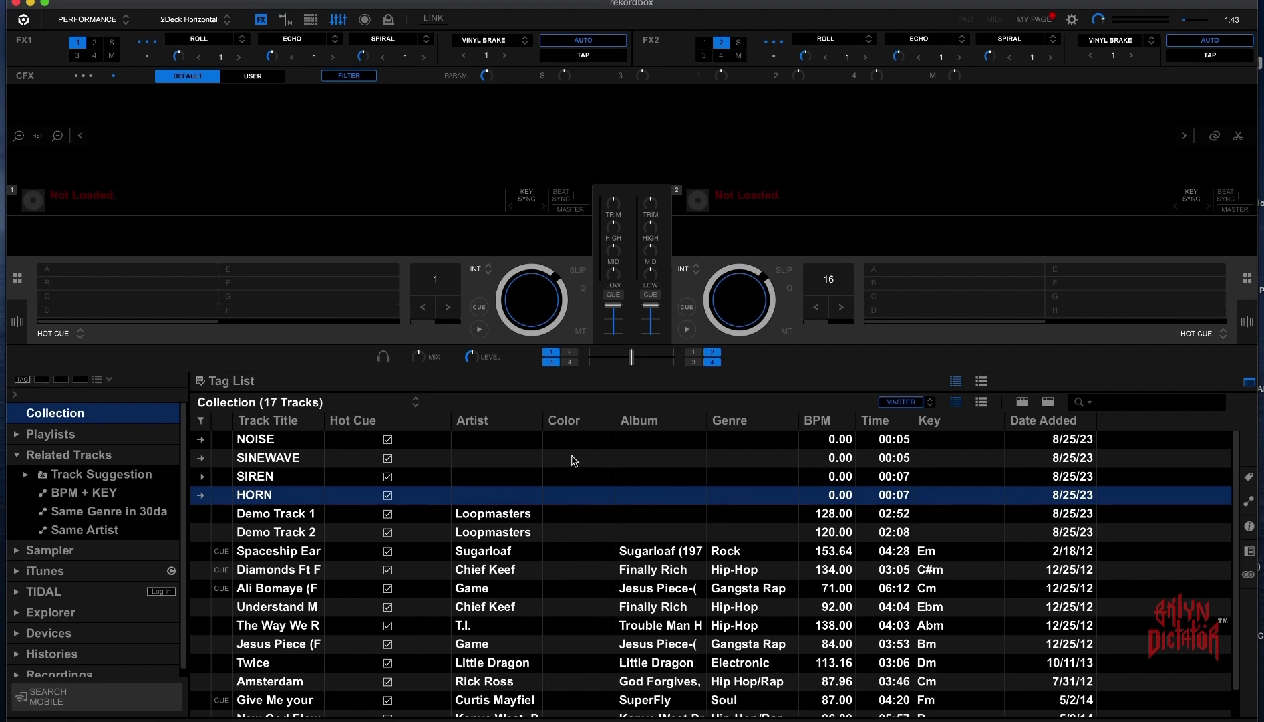
- Tag the SINEWAVE track Green in the Color column, then select the SIREN track
left_click(574, 460)
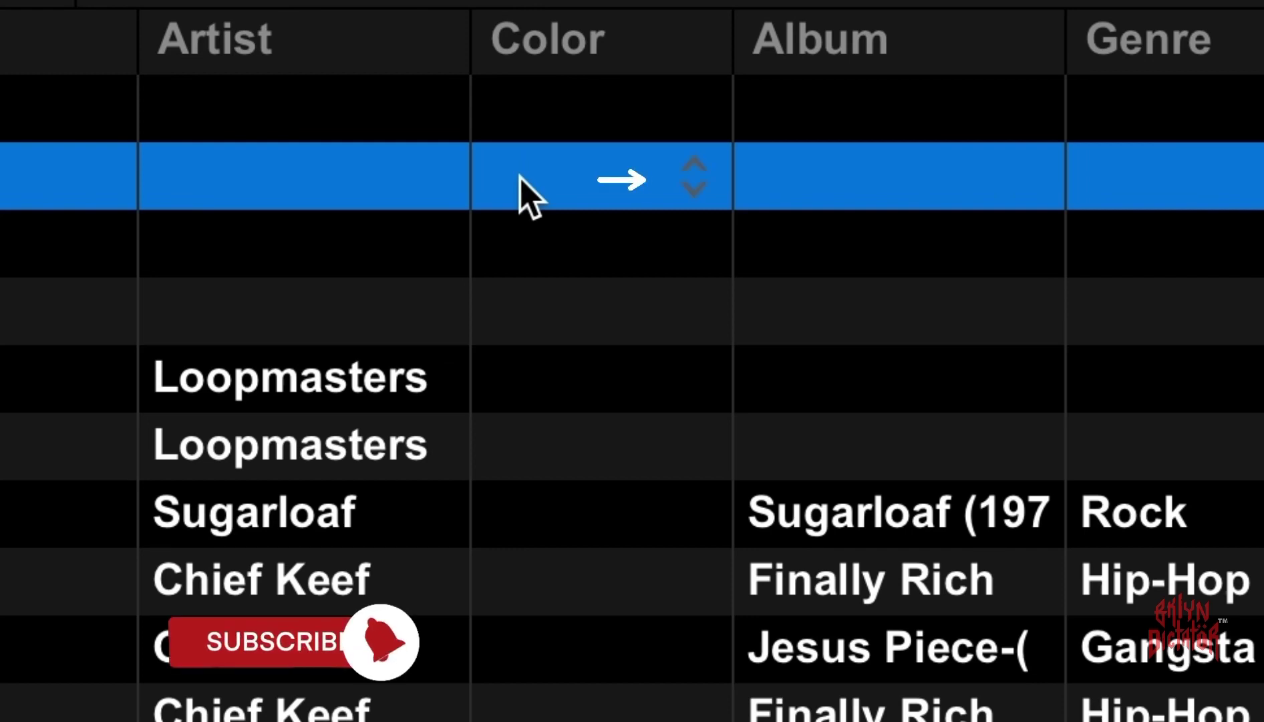
left_click(702, 177)
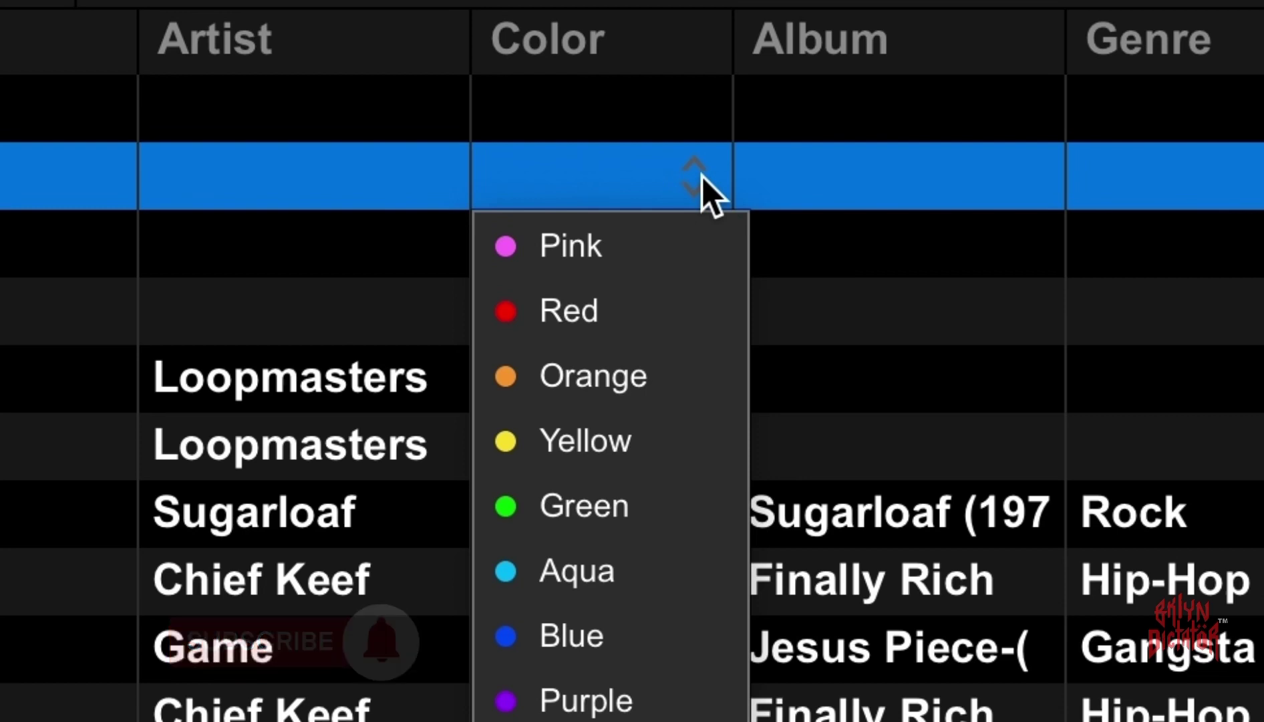
left_click(618, 505)
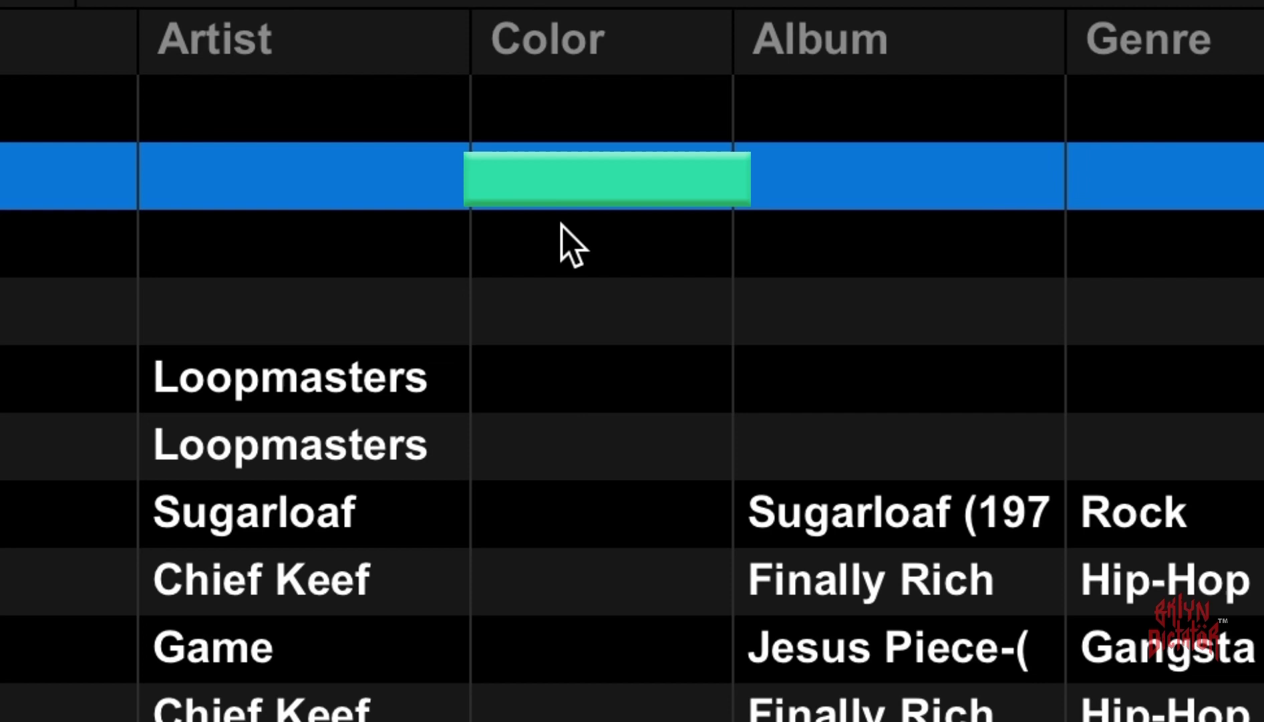
left_click(594, 256)
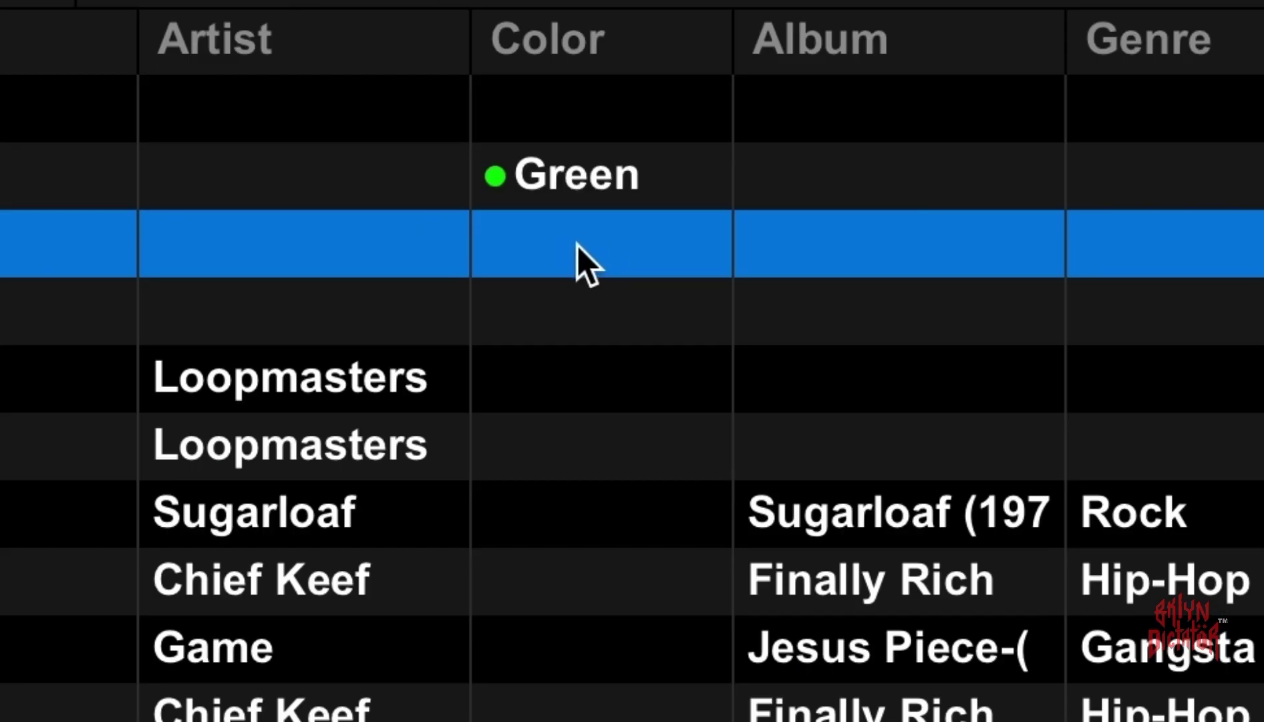
- Tag SIREN Orange and narrow the Color column by dragging its border left
left_click(694, 241)
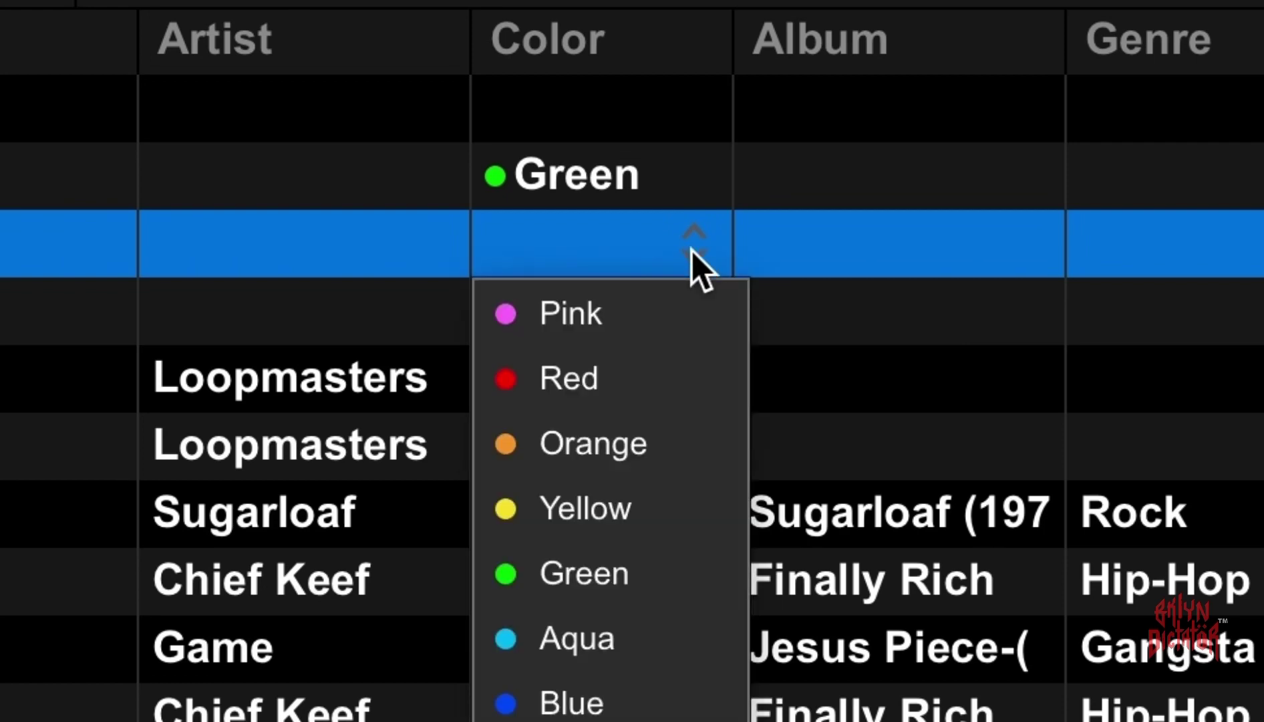
left_click(648, 447)
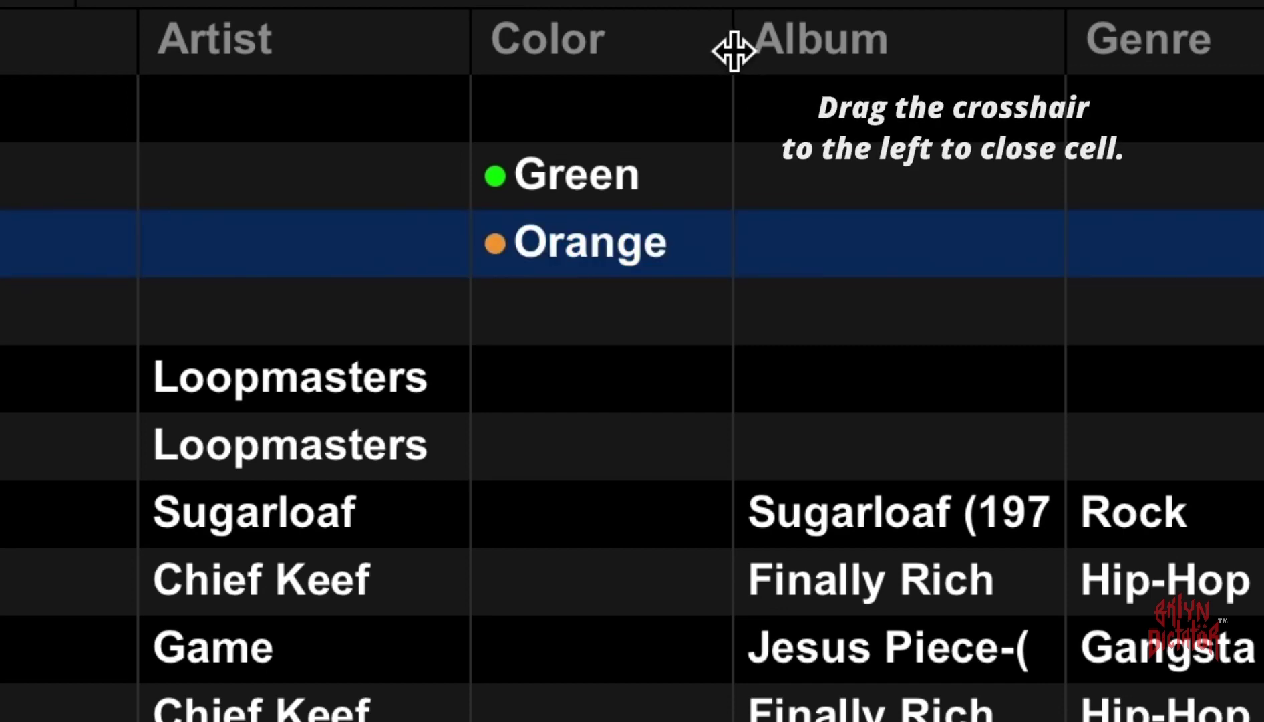
left_click_drag(734, 51, 547, 51)
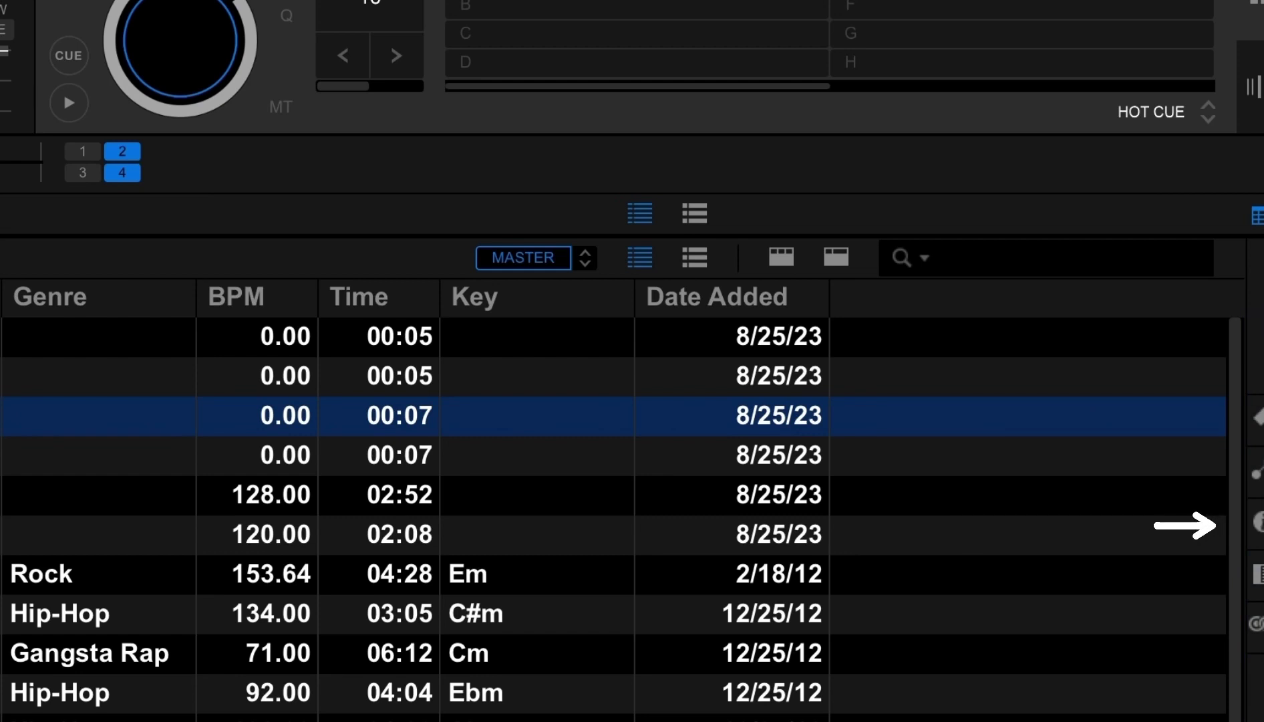
- Open the track Info panel and set the HORN track's color to Purple
left_click(1260, 524)
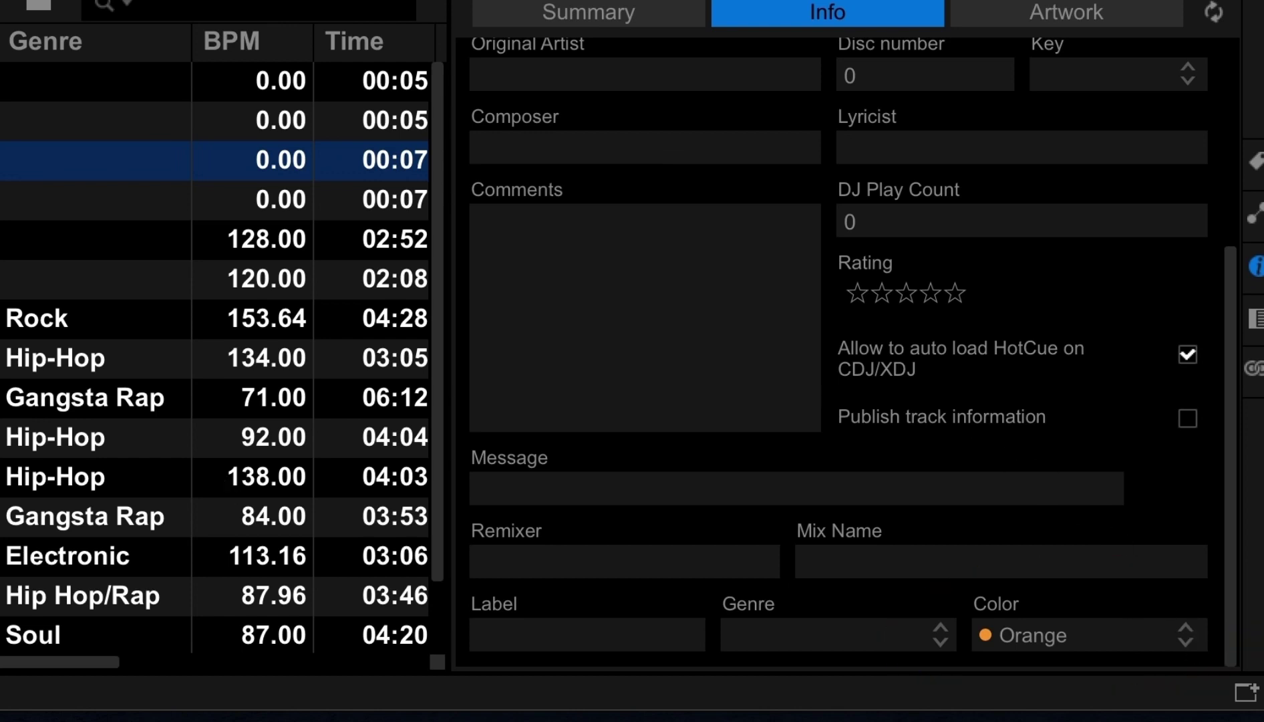
left_click(133, 293)
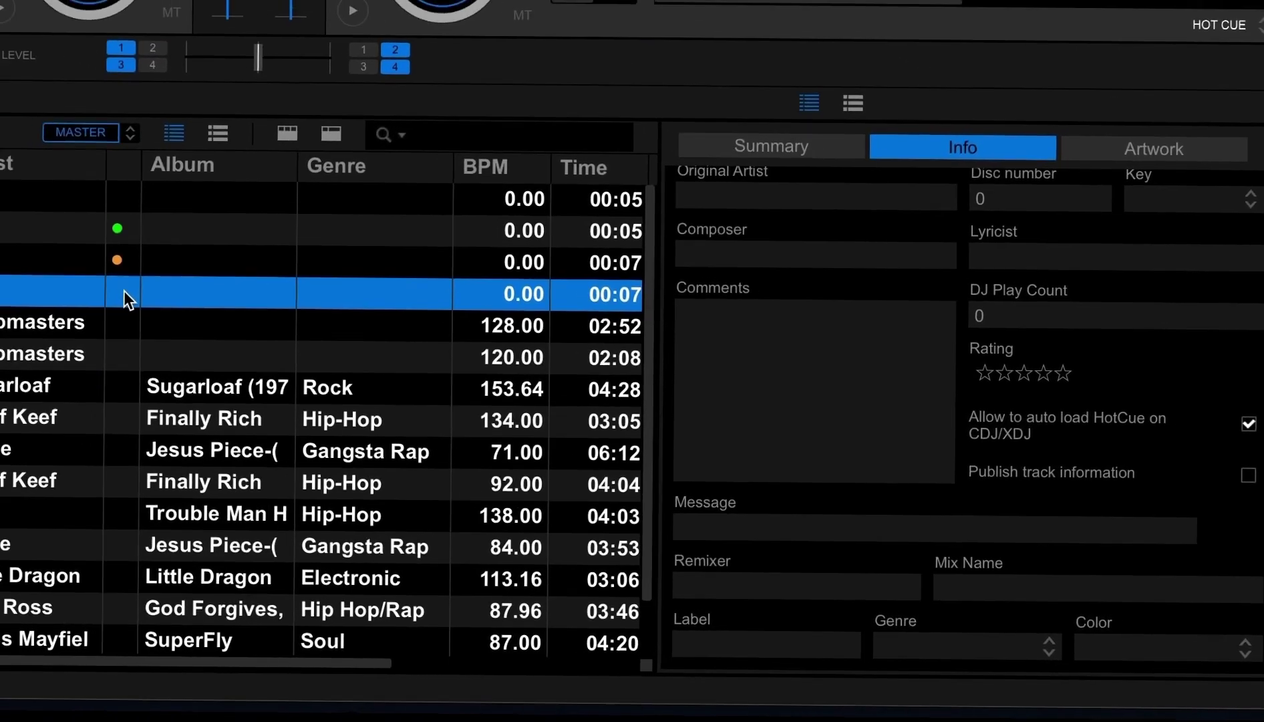
left_click(1247, 649)
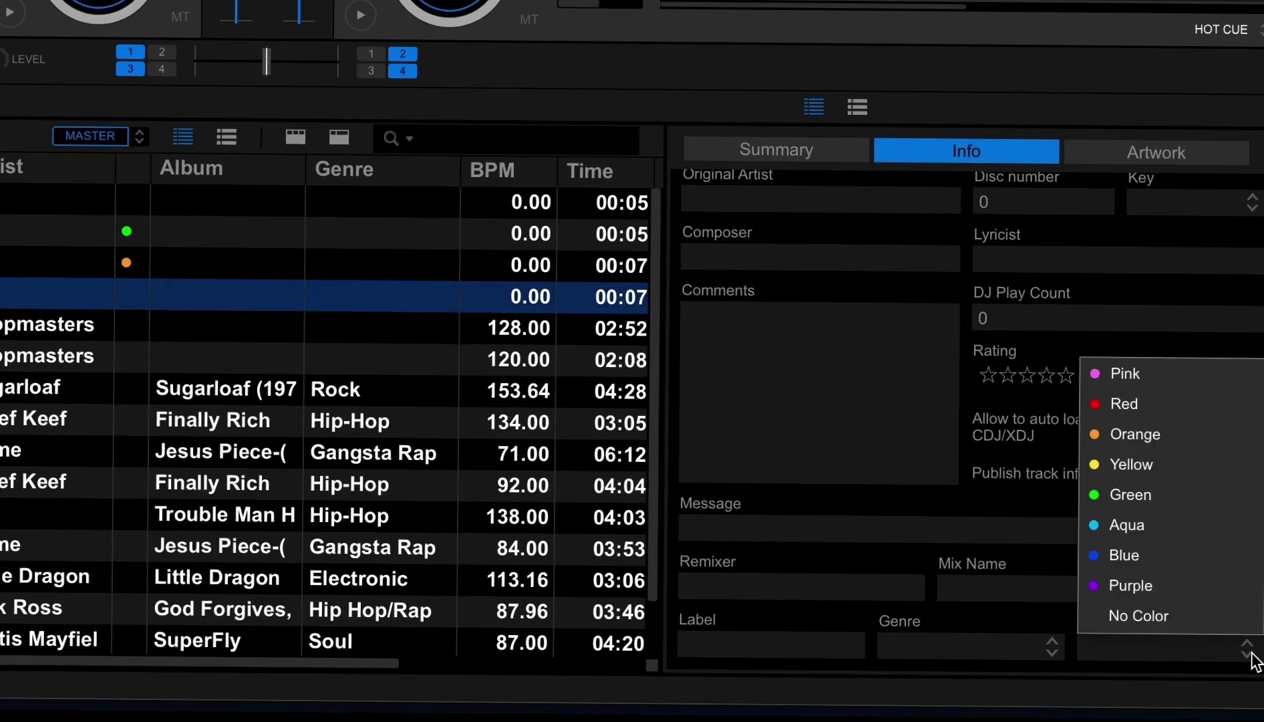
left_click(1183, 588)
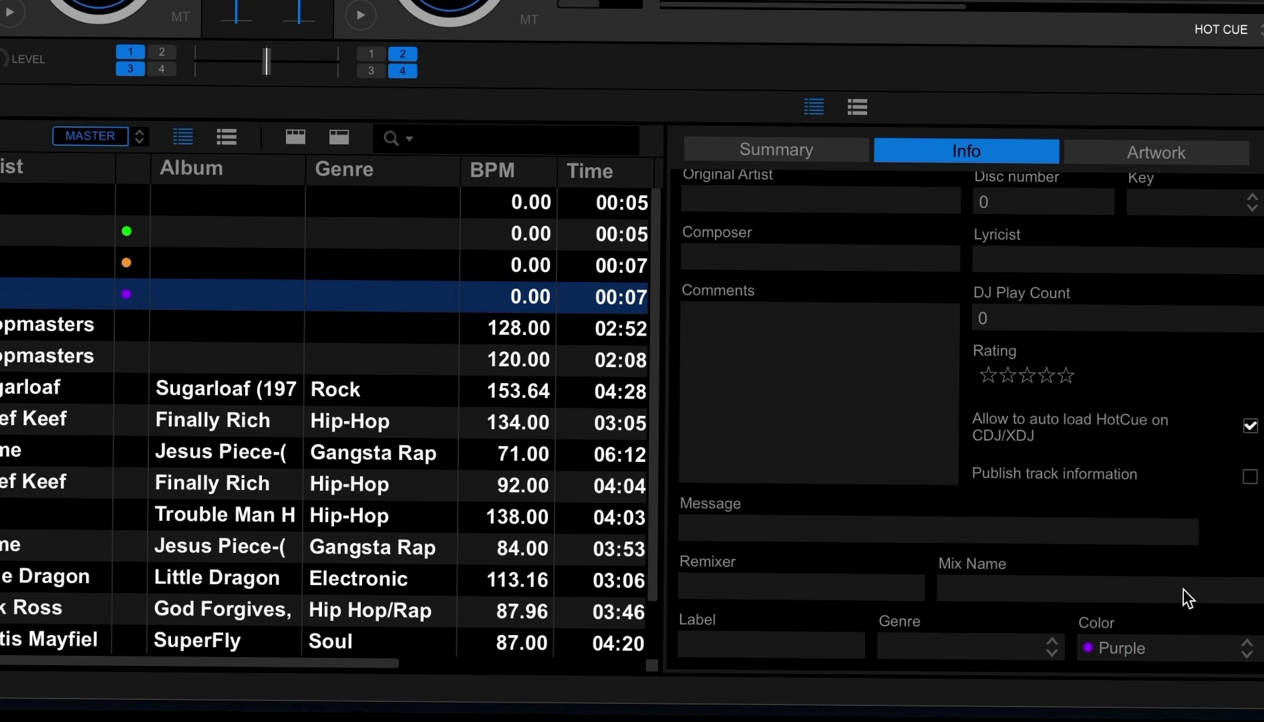
- Set Demo Track 1's color to Pink
left_click(131, 330)
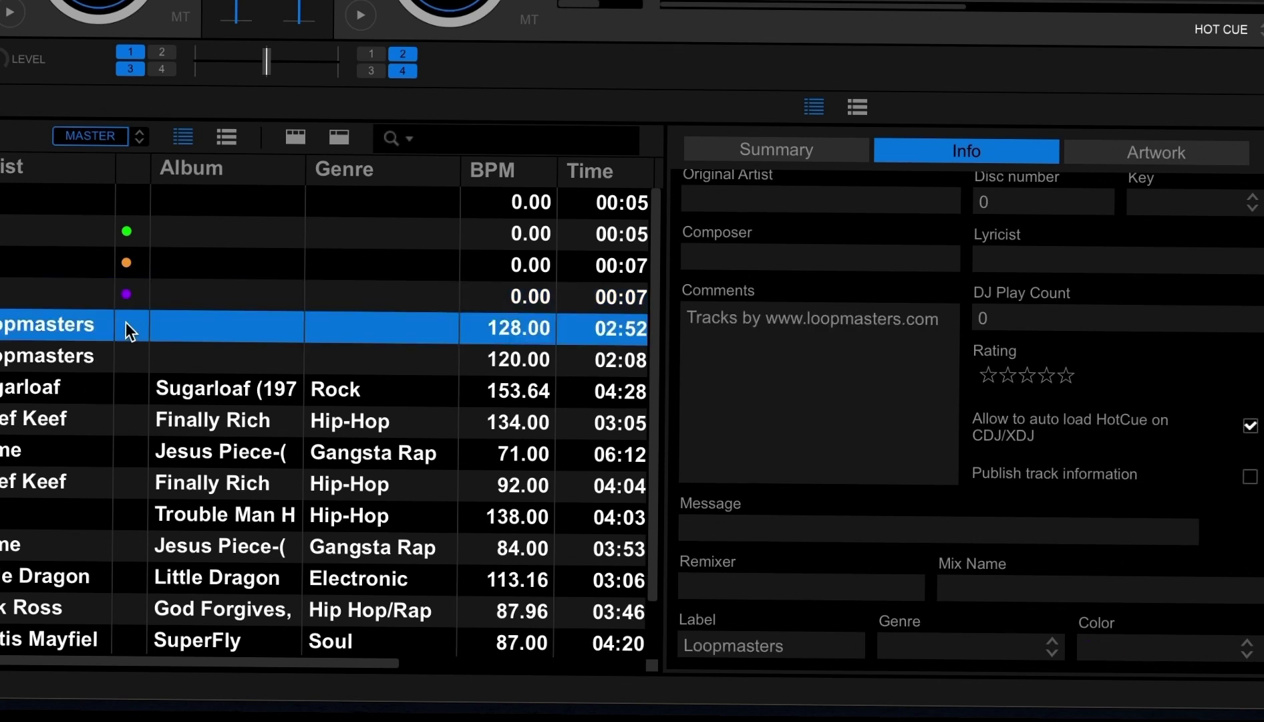
left_click(1243, 652)
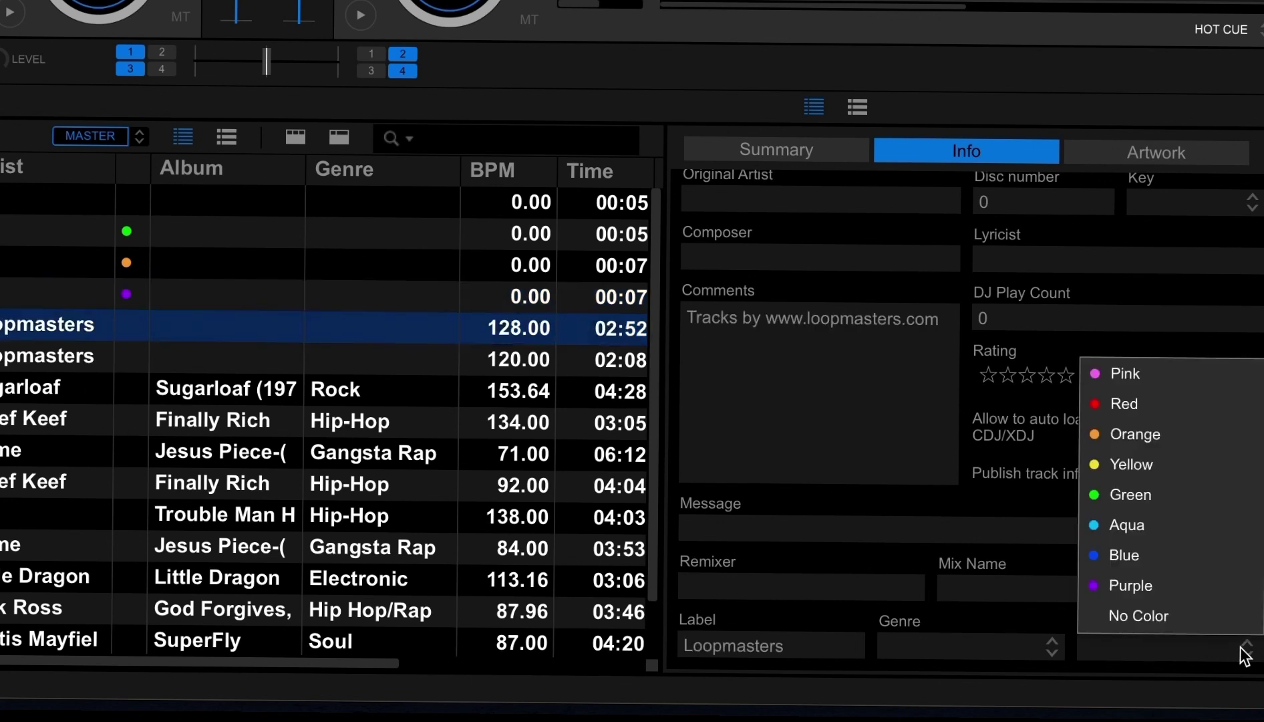
left_click(1206, 386)
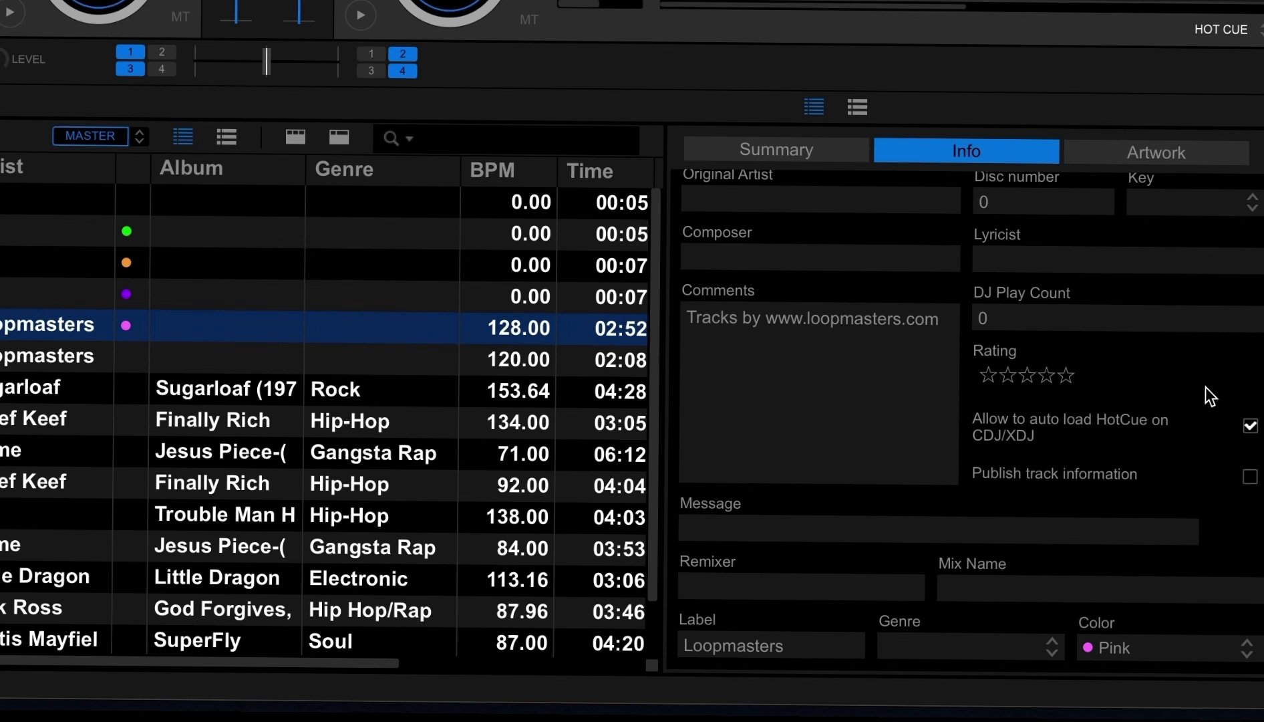
- Close the Info panel to show the full collection list with Key and Date Added
left_click(339, 136)
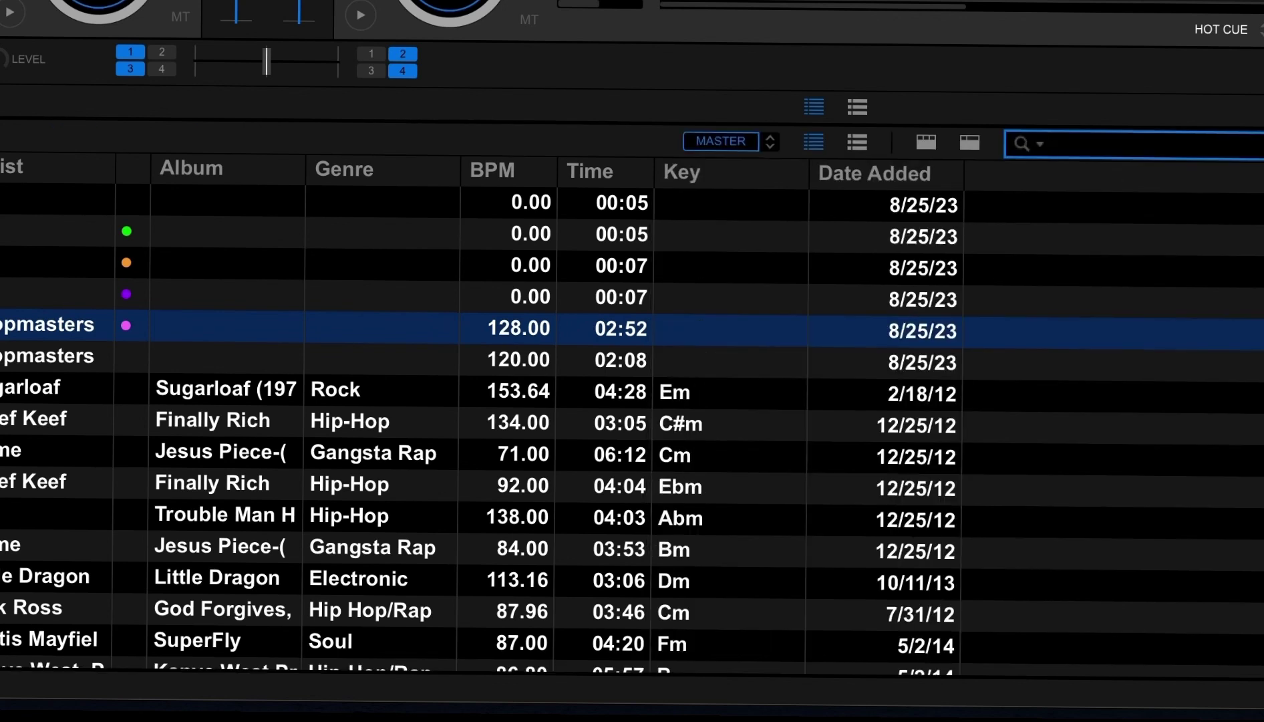